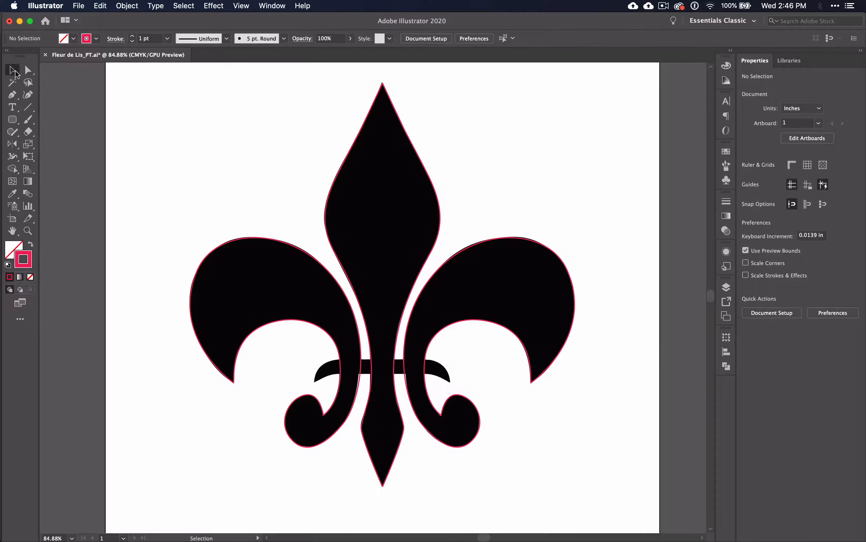
# Select both halves of the central petal outline and open the Pathfinder options.
pyautogui.moveTo(337, 125); pyautogui.dragTo(458, 164)
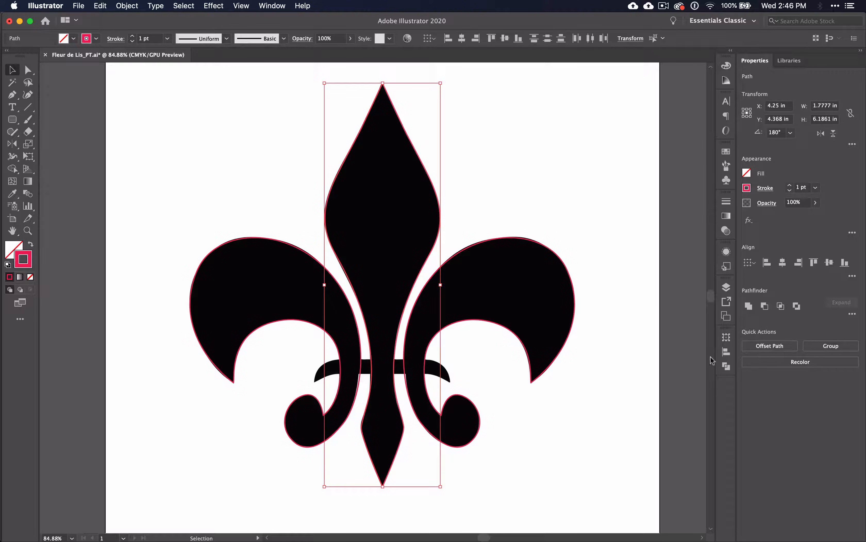
pyautogui.click(727, 366)
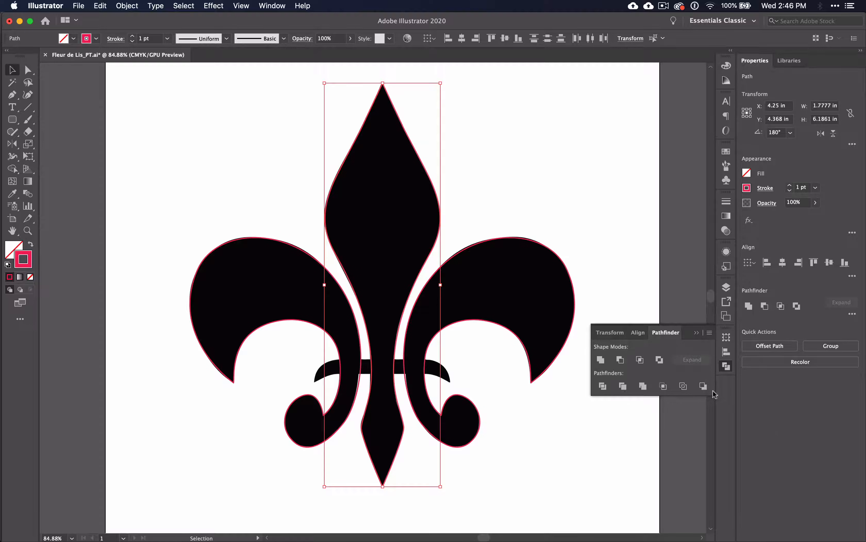
# Undock and close the Pathfinder panel group, bring Pathfinder back, and dock the group in its original place.
pyautogui.moveTo(727, 328); pyautogui.dragTo(619, 311)
pyautogui.click(611, 301)
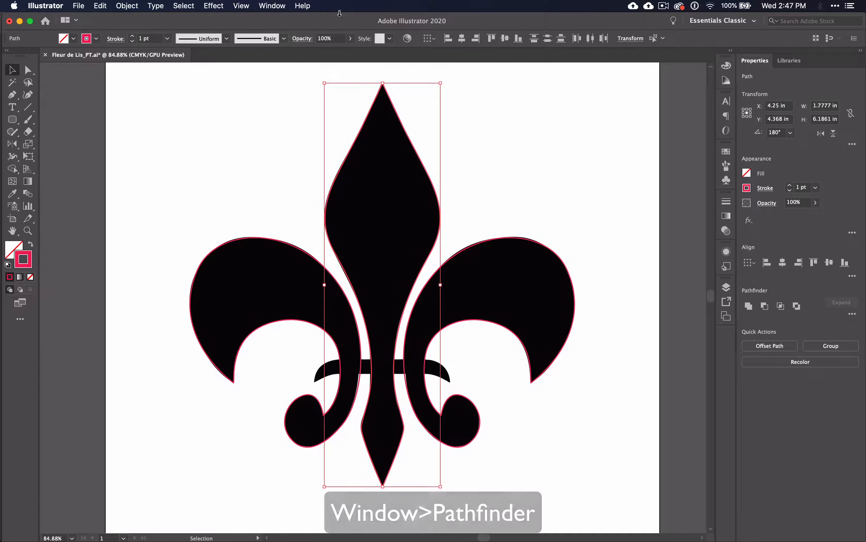
pyautogui.click(273, 5)
pyautogui.click(303, 356)
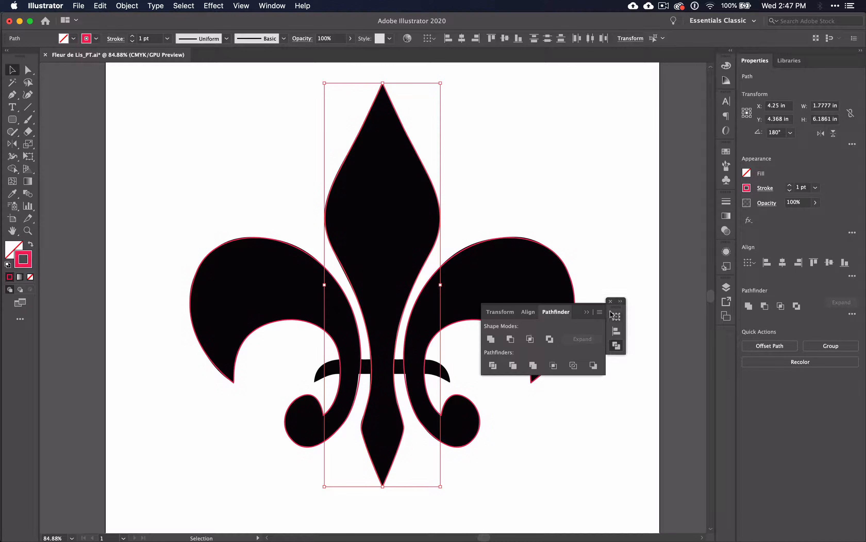
pyautogui.moveTo(615, 311); pyautogui.dragTo(731, 327)
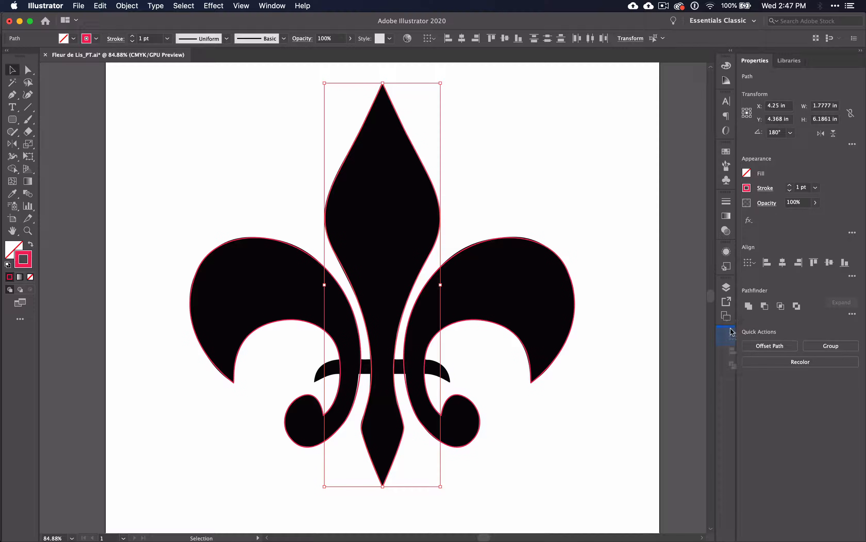
pyautogui.moveTo(730, 328); pyautogui.dragTo(730, 328)
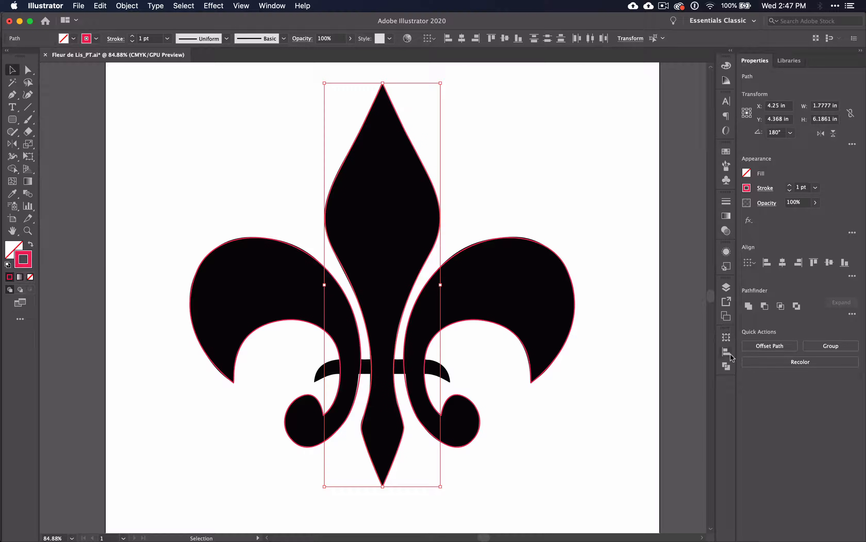
# Unite the two selected halves of the central petal into one shape, test-moving the merged shape and undoing that move.
pyautogui.click(727, 366)
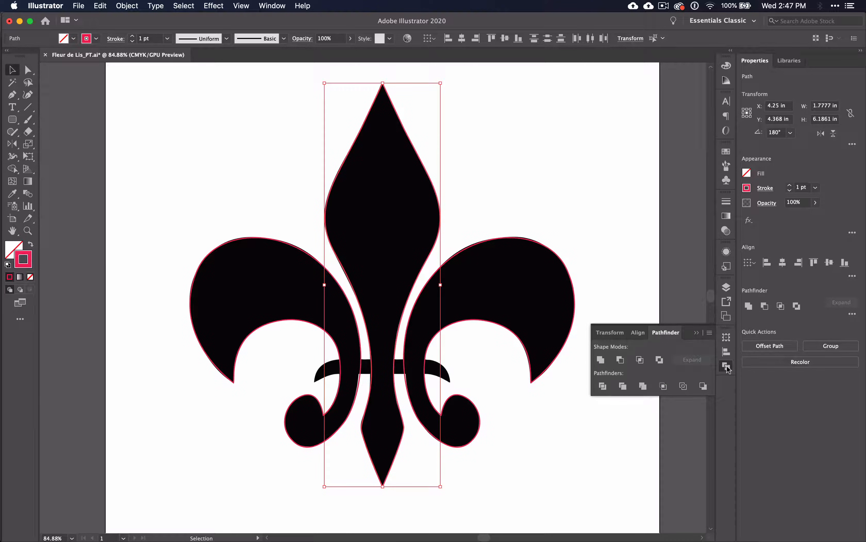
pyautogui.click(599, 361)
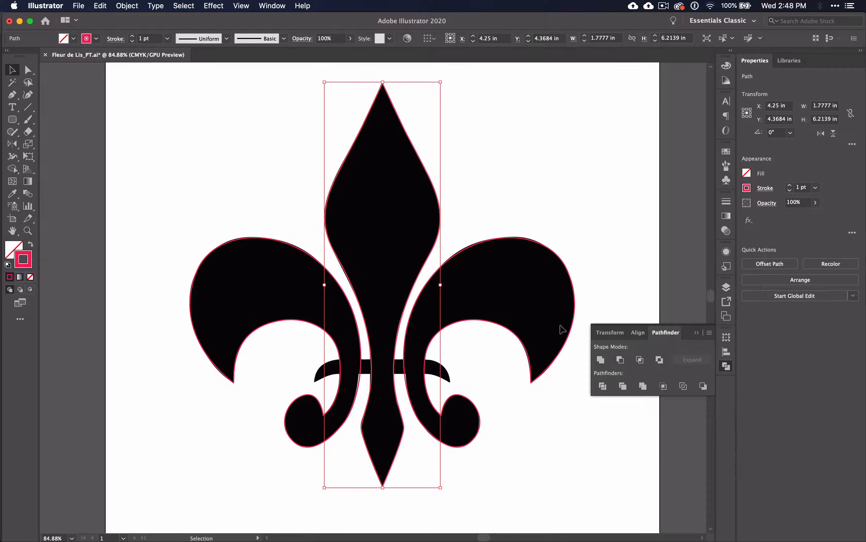
pyautogui.moveTo(419, 156); pyautogui.dragTo(489, 163)
pyautogui.press('super+z')
# Examine the top tip of the united central petal up close, deselecting and reselecting its path.
pyautogui.scroll(5, 372, 98)
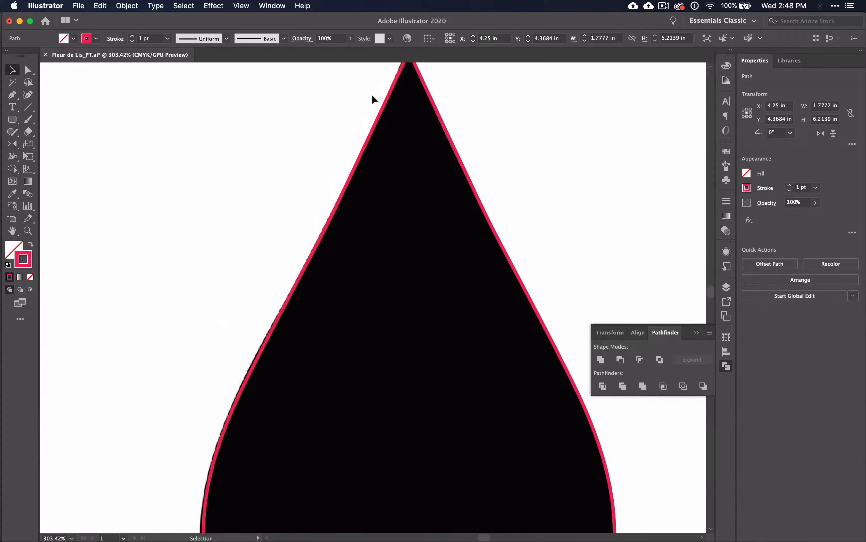
pyautogui.scroll(2, 373, 99)
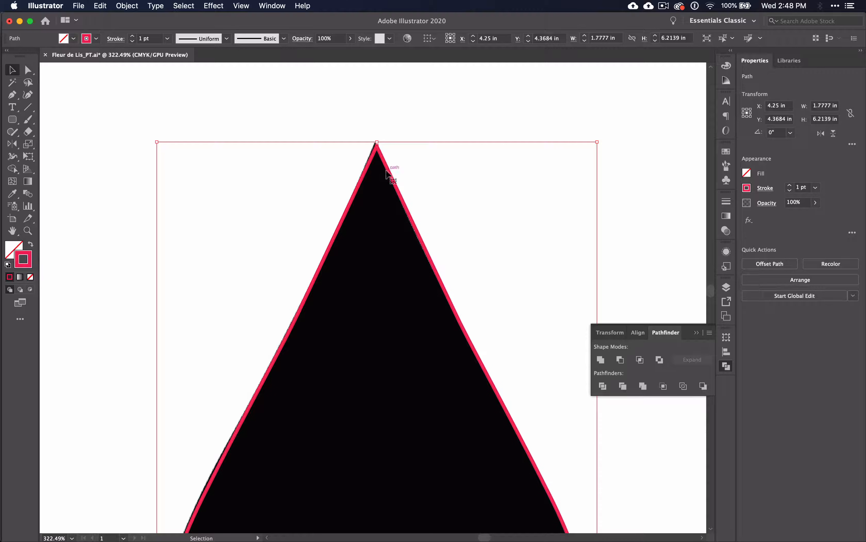
pyautogui.click(361, 128)
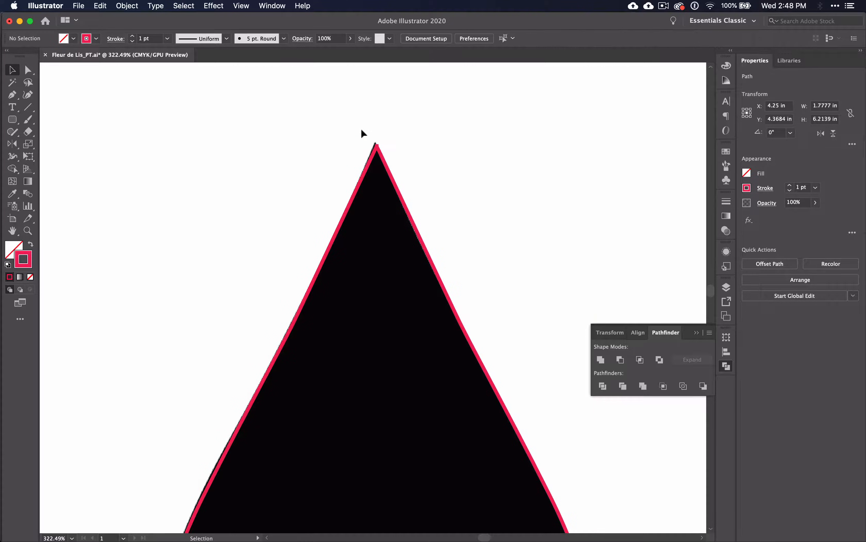
pyautogui.click(362, 182)
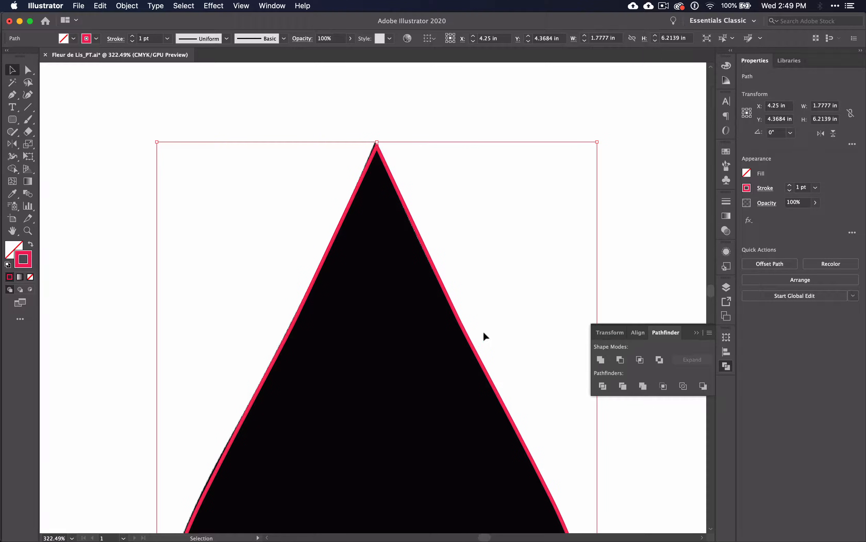
# Trace the horizontal crossbar with the Pen tool as a closed straight-sided path, placing anchors at both pointed ends and the four inner corners.
pyautogui.scroll(-10, 483, 330)
pyautogui.scroll(-5, 483, 330)
pyautogui.scroll(15, 475, 409)
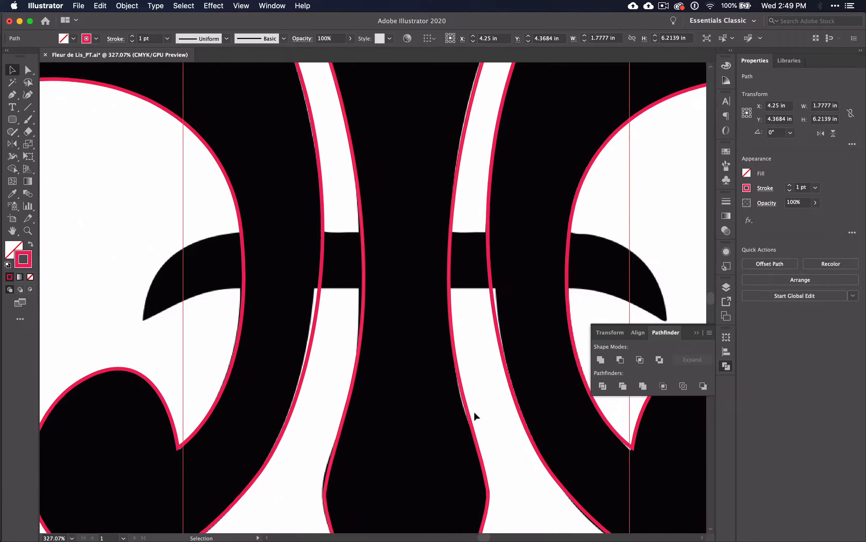
pyautogui.click(730, 362)
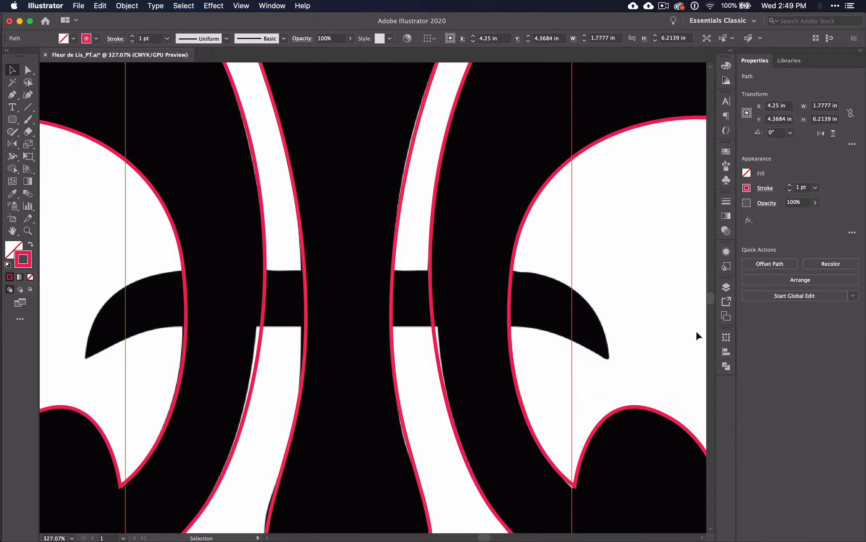
pyautogui.click(12, 94)
pyautogui.press('super+semicolon')
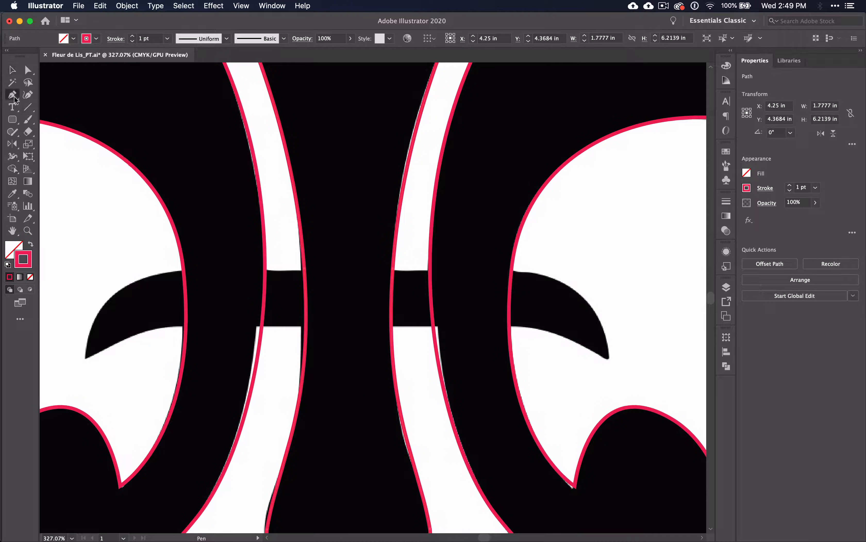
pyautogui.click(85, 360)
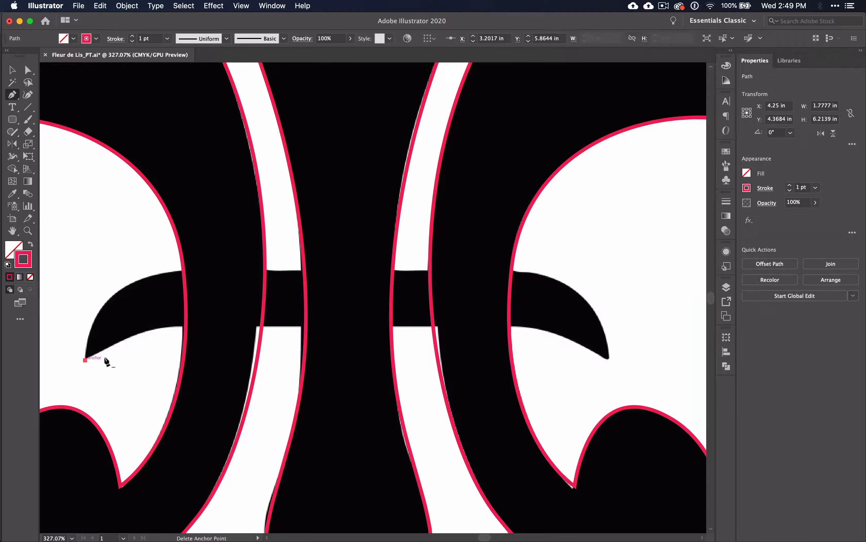
pyautogui.click(174, 325)
pyautogui.click(518, 325)
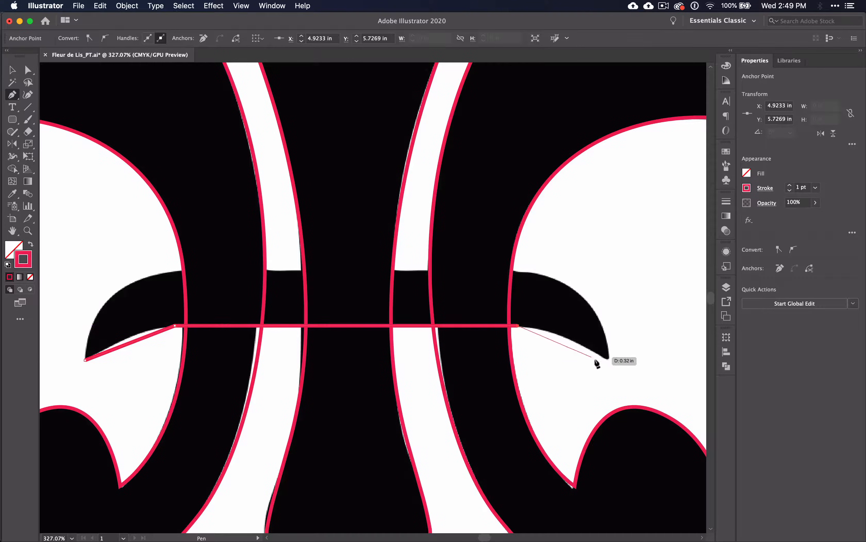
pyautogui.click(608, 360)
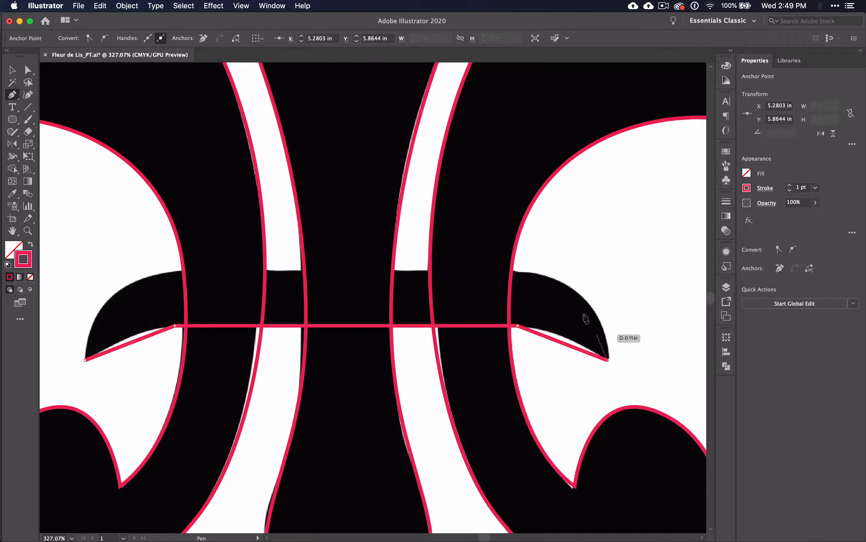
pyautogui.click(512, 268)
pyautogui.click(183, 268)
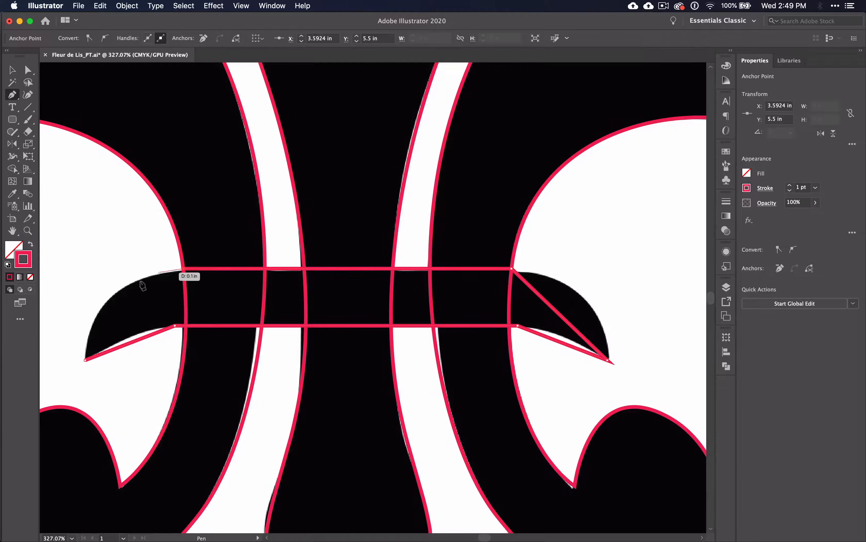
pyautogui.click(85, 360)
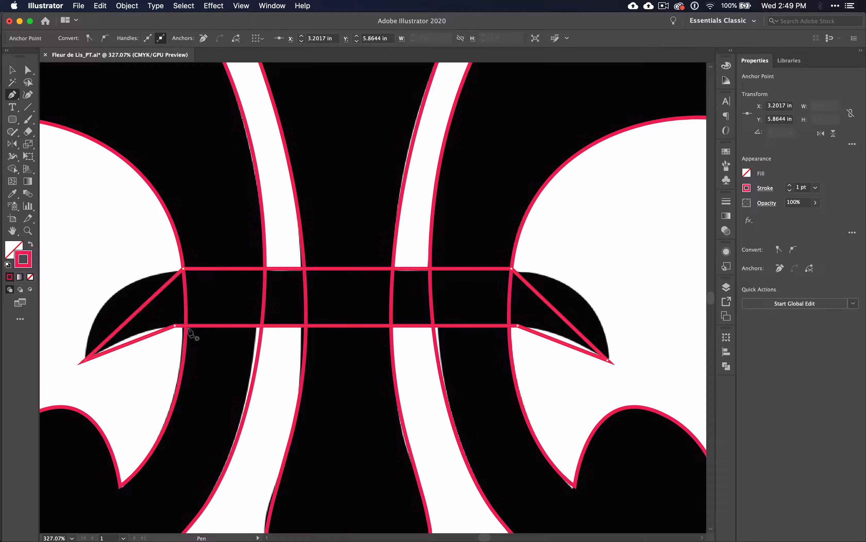
# Curve the crossbar path's pointed ends with handles at its four inner anchors, lowering the two upper anchors to match the image.
pyautogui.keyDown('alt'); pyautogui.moveTo(175, 325); pyautogui.dragTo(217, 328); pyautogui.keyUp('alt')
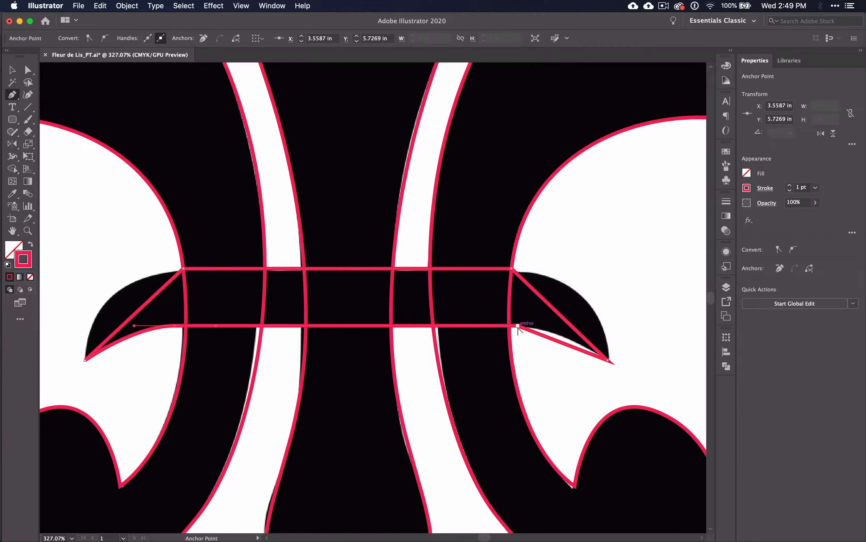
pyautogui.keyDown('alt'); pyautogui.moveTo(517, 325); pyautogui.dragTo(556, 329); pyautogui.keyUp('alt')
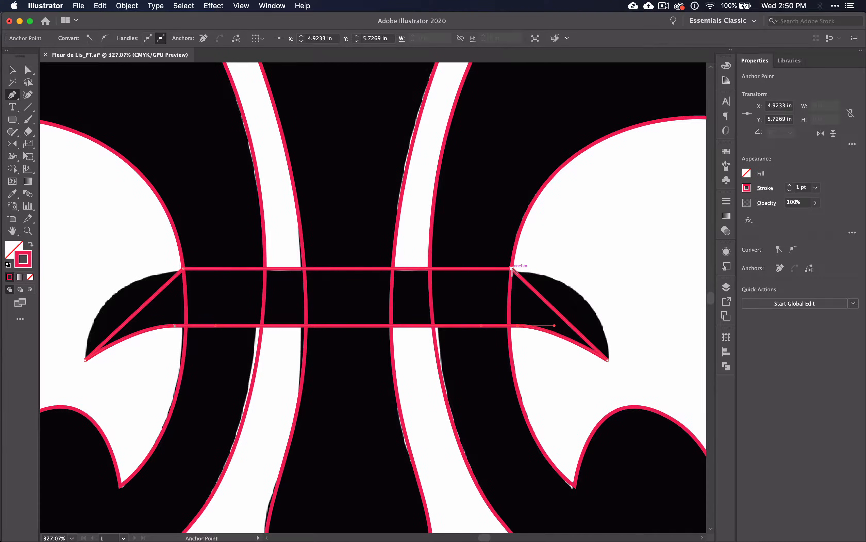
pyautogui.keyDown('alt'); pyautogui.moveTo(511, 268); pyautogui.dragTo(408, 275); pyautogui.keyUp('alt')
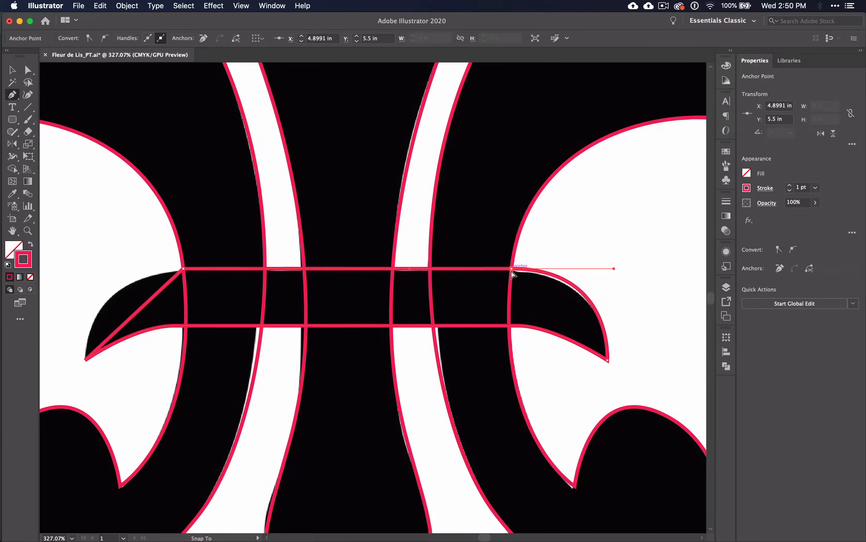
pyautogui.moveTo(510, 272); pyautogui.dragTo(509, 277)
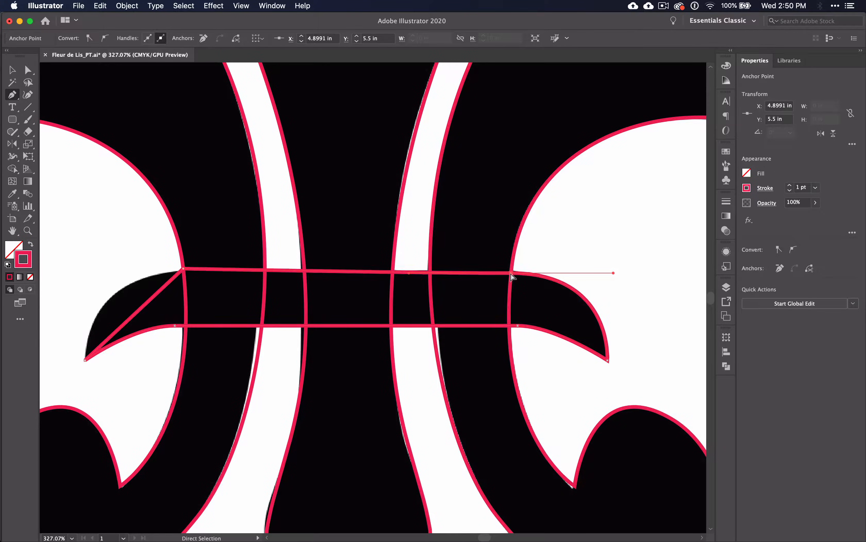
pyautogui.click(184, 271)
pyautogui.moveTo(183, 271); pyautogui.dragTo(85, 273)
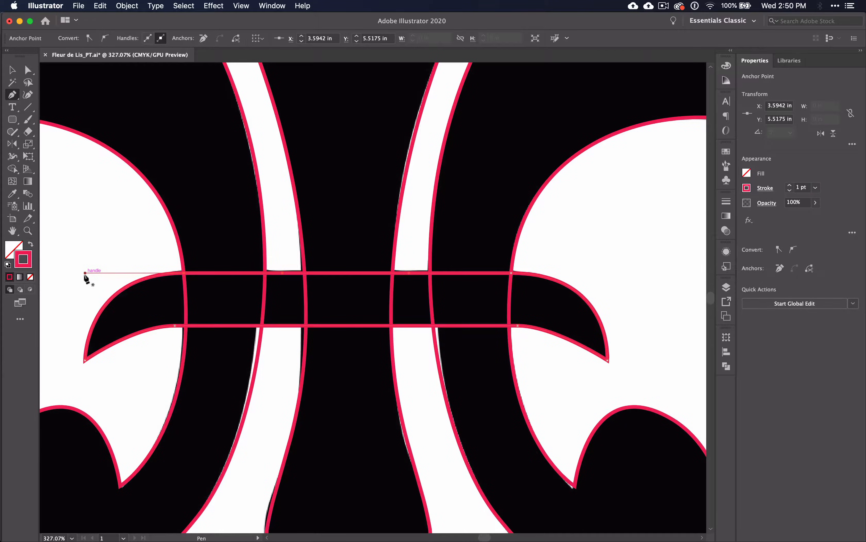
# Select the crossbar, central petal and both side petal outlines together with the Selection tool.
pyautogui.scroll(-10, 85, 274)
pyautogui.hscroll(-5, 85, 275)
pyautogui.scroll(1, 85, 276)
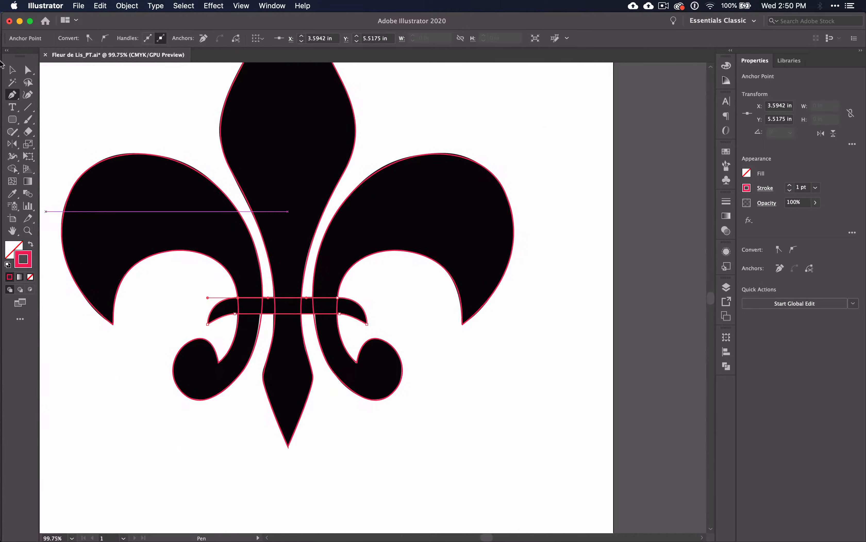
pyautogui.click(12, 70)
pyautogui.moveTo(206, 281); pyautogui.dragTo(364, 340)
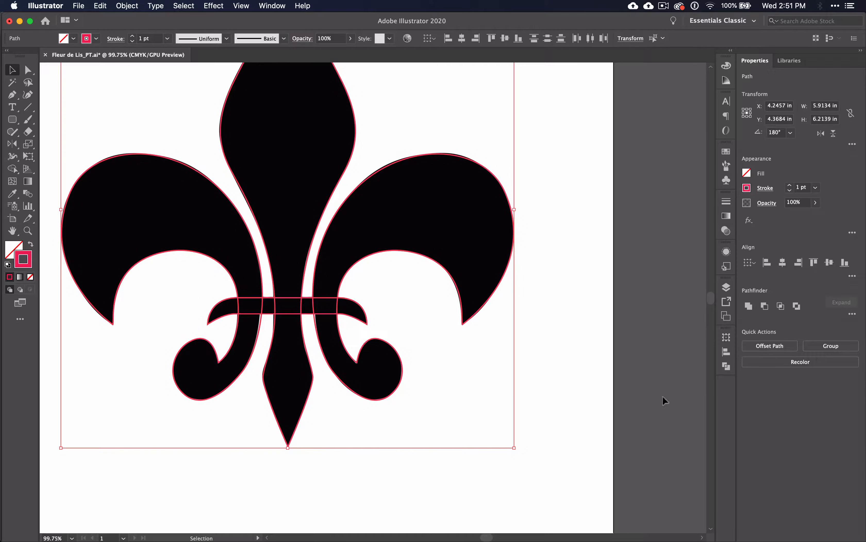
# Try uniting all the selected fleur-de-lis outlines with Pathfinder, and undo the union.
pyautogui.click(726, 366)
pyautogui.click(598, 362)
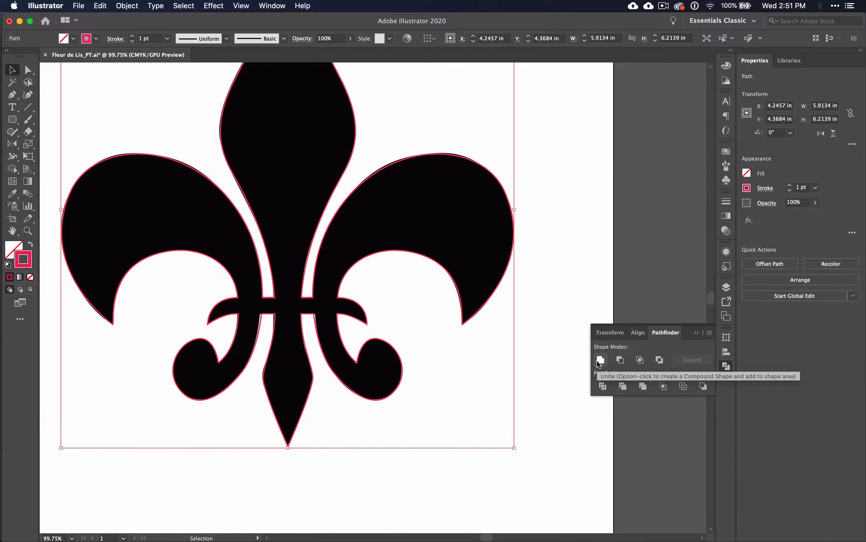
pyautogui.press('super+z')
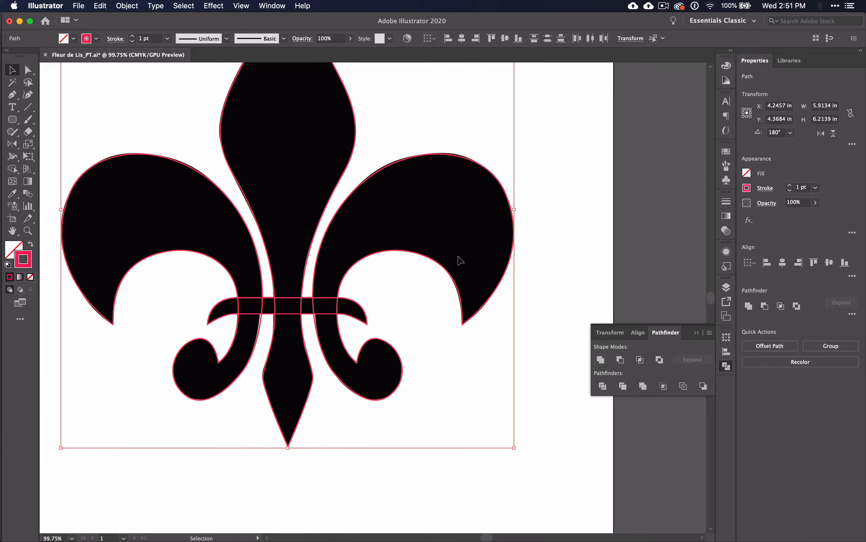
# Merge the overlapping crossbar, central petal and side petal regions into one outline with the Shape Builder tool.
pyautogui.click(12, 169)
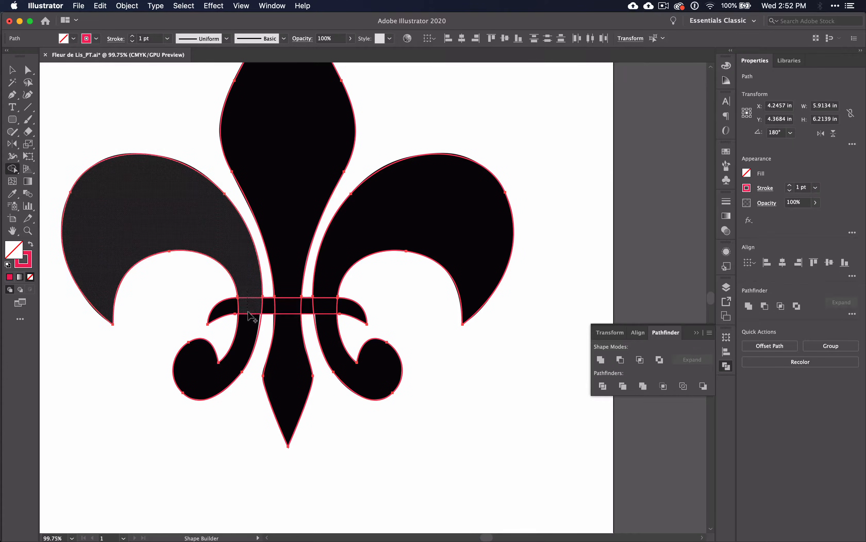
pyautogui.moveTo(251, 294)
pyautogui.mouseDown()
pyautogui.moveTo(246, 323)
pyautogui.moveTo(232, 303)
pyautogui.moveTo(360, 316)
pyautogui.mouseUp()
pyautogui.moveTo(289, 275); pyautogui.dragTo(289, 340)
pyautogui.moveTo(326, 292); pyautogui.dragTo(331, 337)
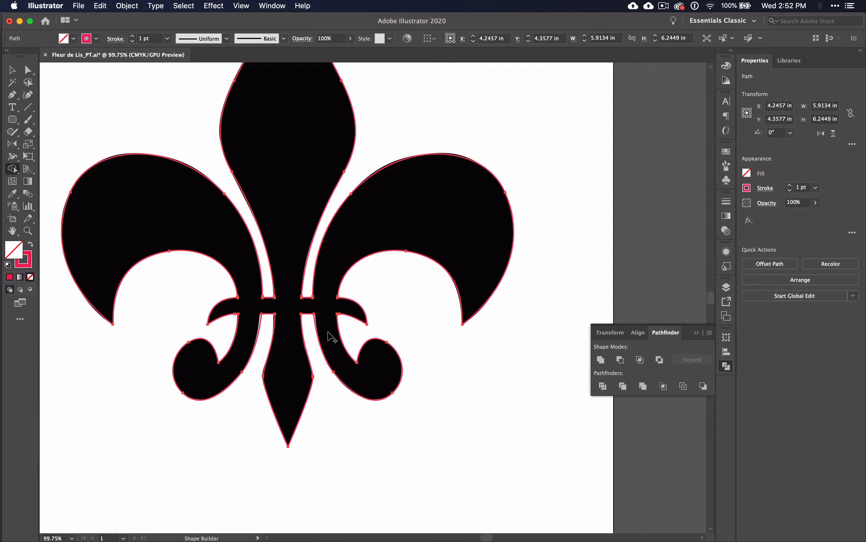
# Hide the image layer to check the merged fleur-de-lis outline on its own, and return to the Selection tool.
pyautogui.click(727, 286)
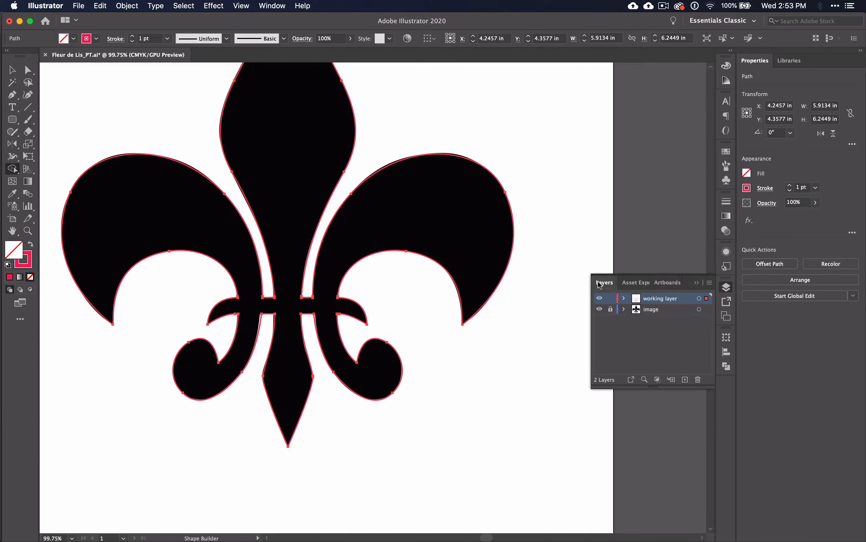
pyautogui.click(600, 310)
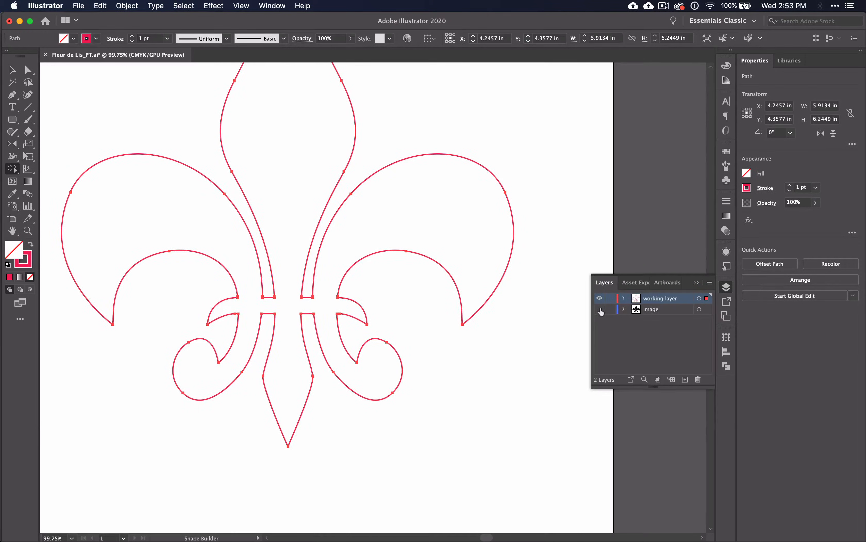
pyautogui.scroll(5, 406, 309)
pyautogui.hscroll(-3, 407, 309)
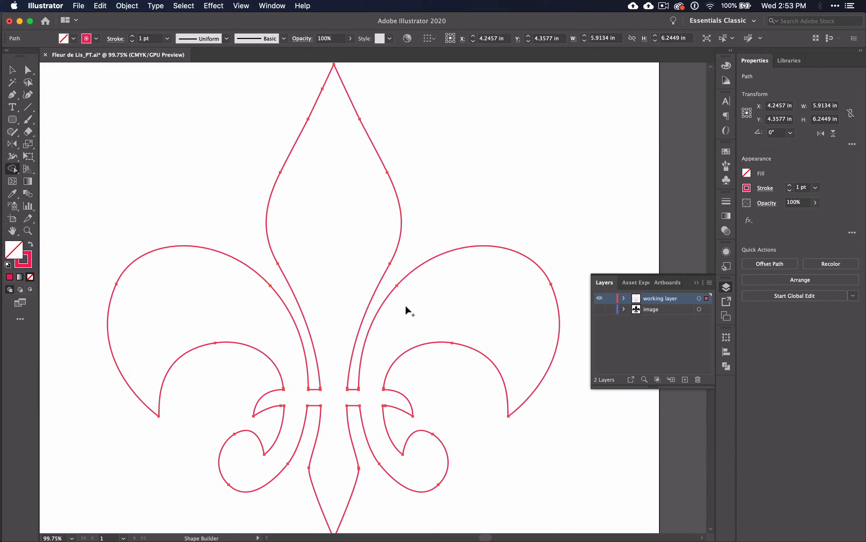
pyautogui.scroll(-3, 411, 312)
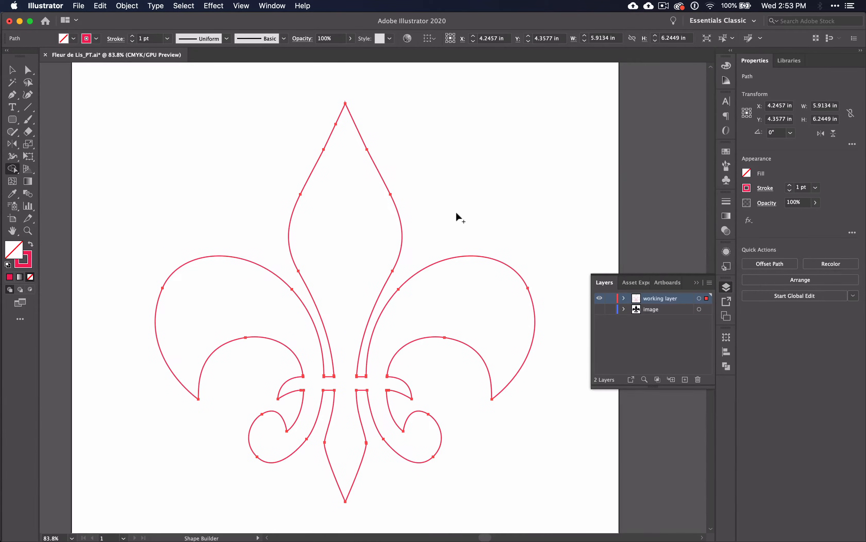
pyautogui.press('v')
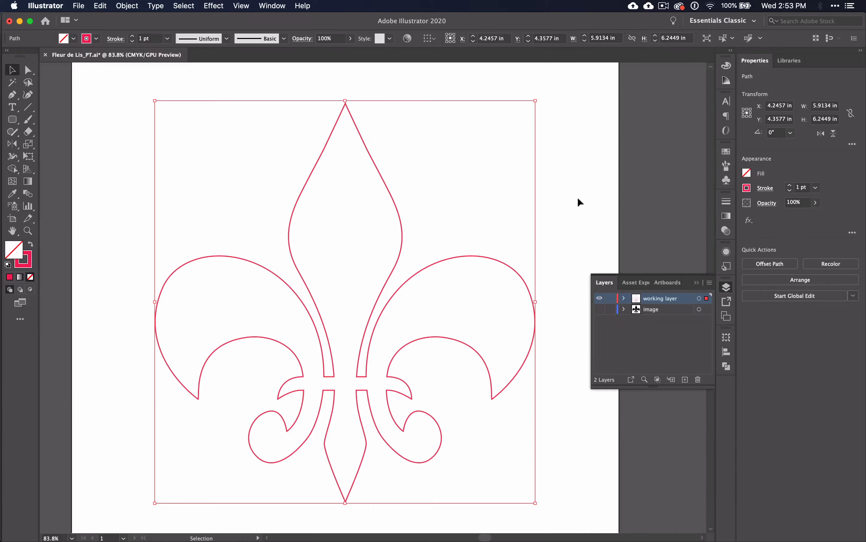